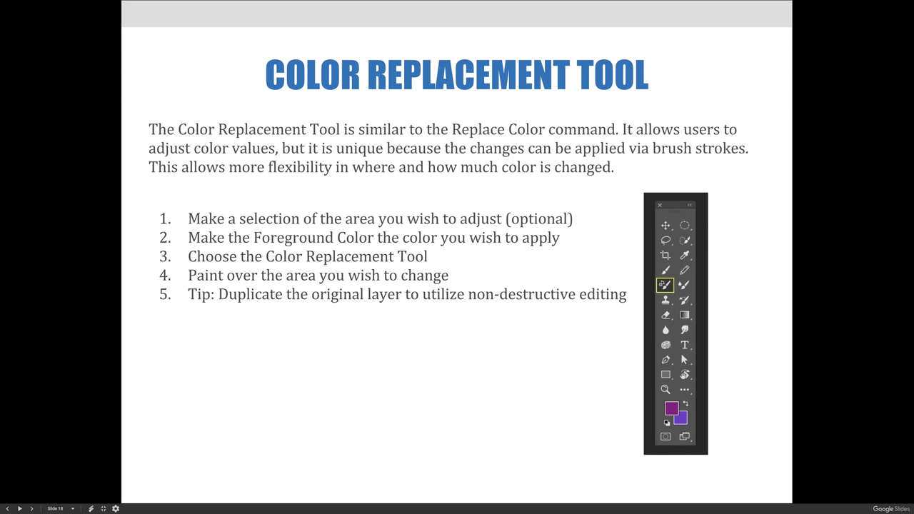
Advance the slideshow to slide 19, the pink car photo beside the color picker.
{"action": "key", "text": "Right"}
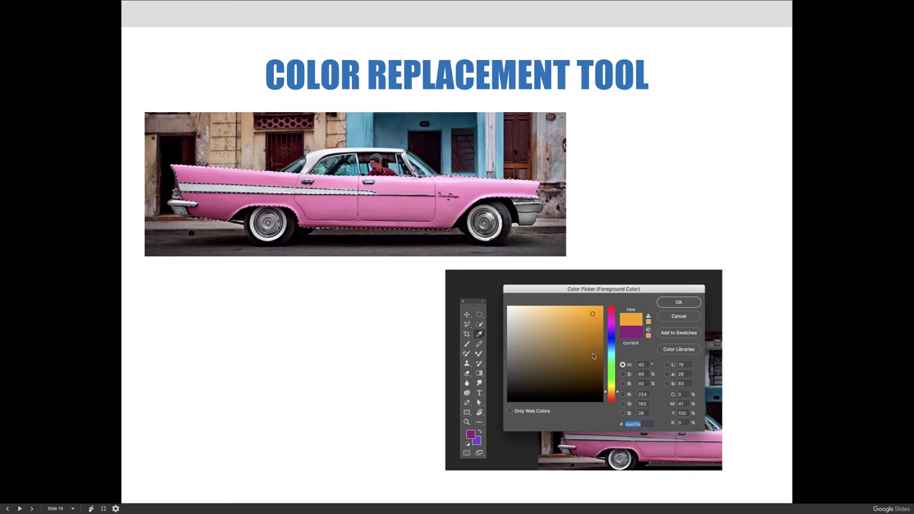
Advance past the three-car and single yellow car slides to the four-mode rose comparison.
{"action": "key", "text": "Right"}
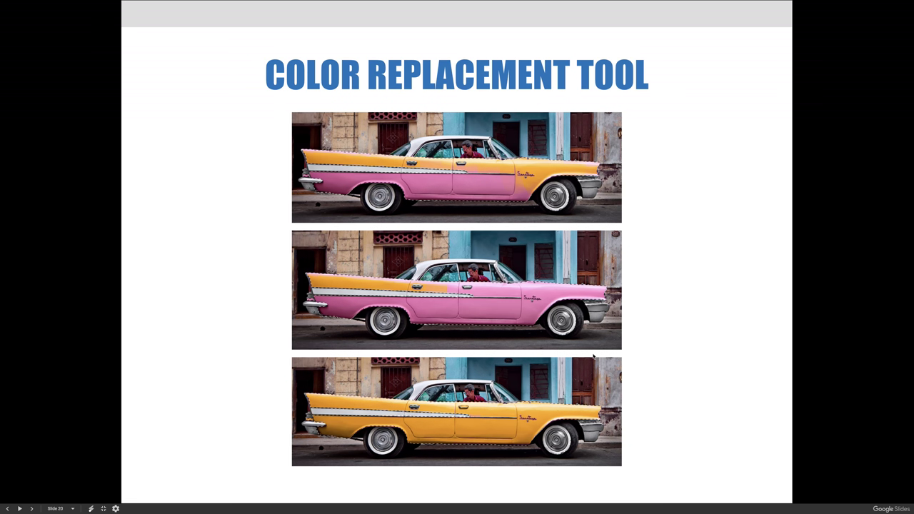
{"action": "key", "text": "Right"}
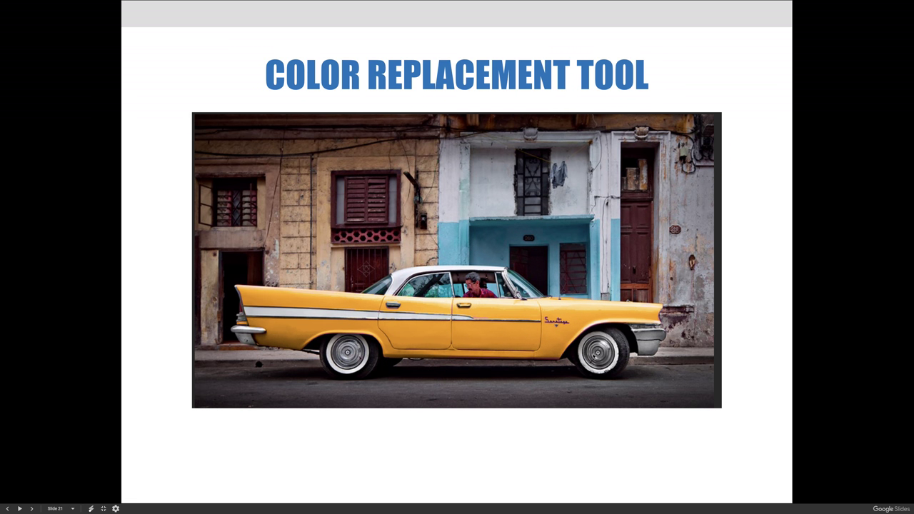
{"action": "key", "text": "Right"}
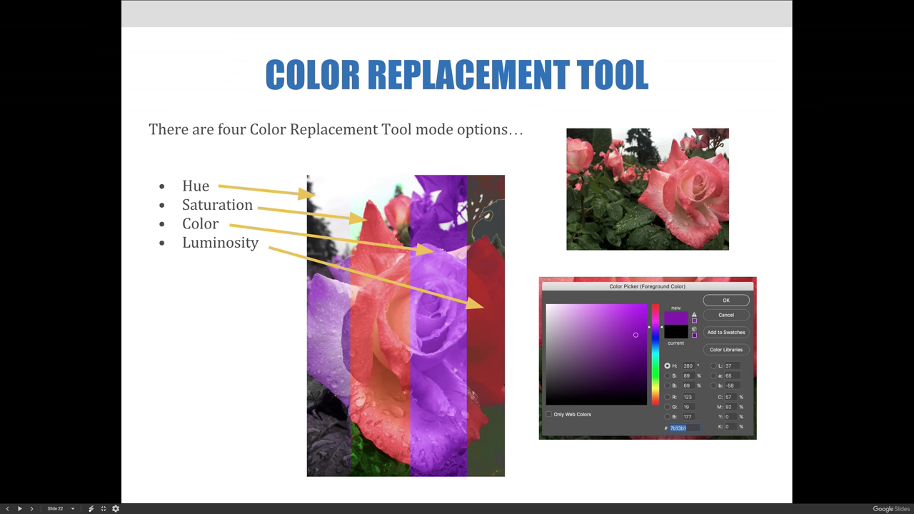
Advance to slide 23, the teal version of the four-mode rose comparison.
{"action": "key", "text": "Right"}
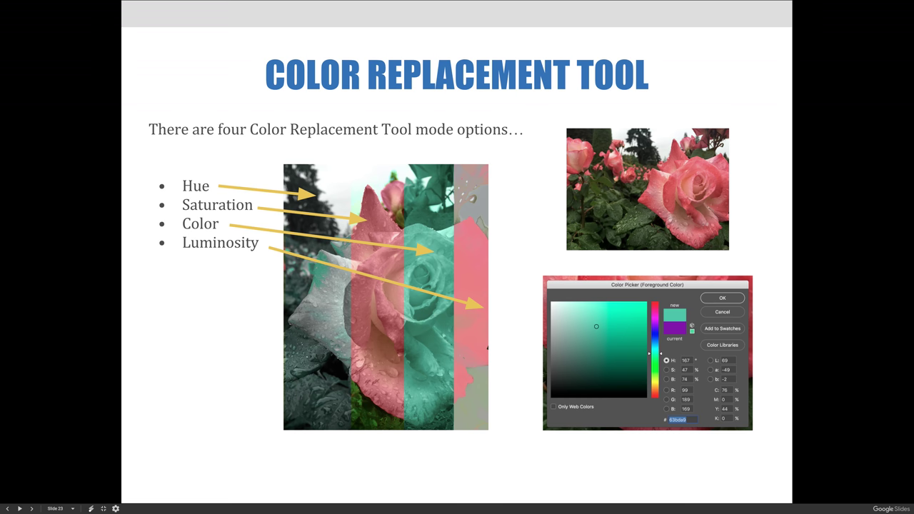
Flip between the purple and teal rose slides, finish on slide 23, and exit full screen.
{"action": "key", "text": "Left"}
{"action": "key", "text": "Right"}
{"action": "key", "text": "Left"}
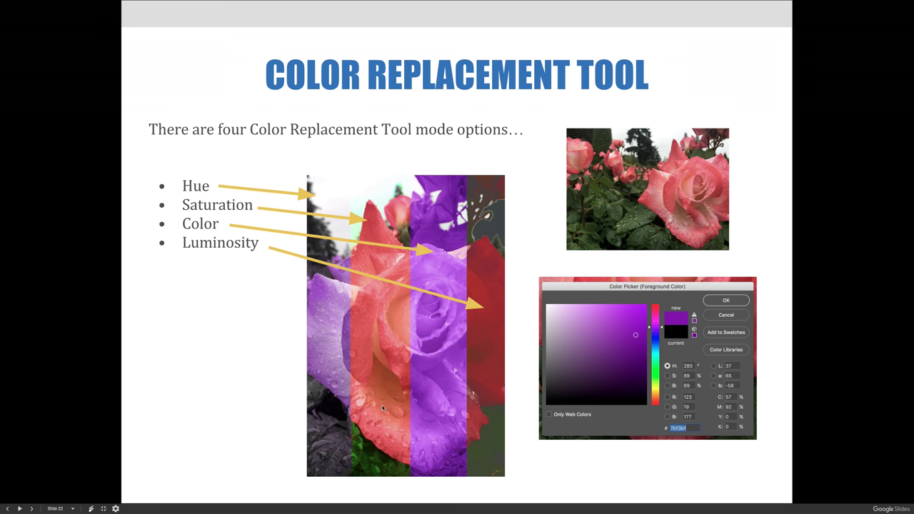
{"action": "key", "text": "Right"}
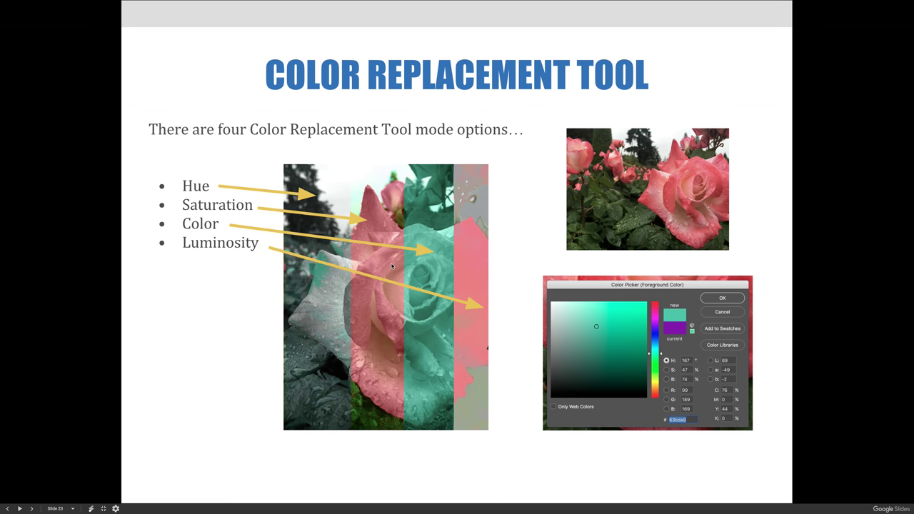
{"action": "key", "text": "Escape"}
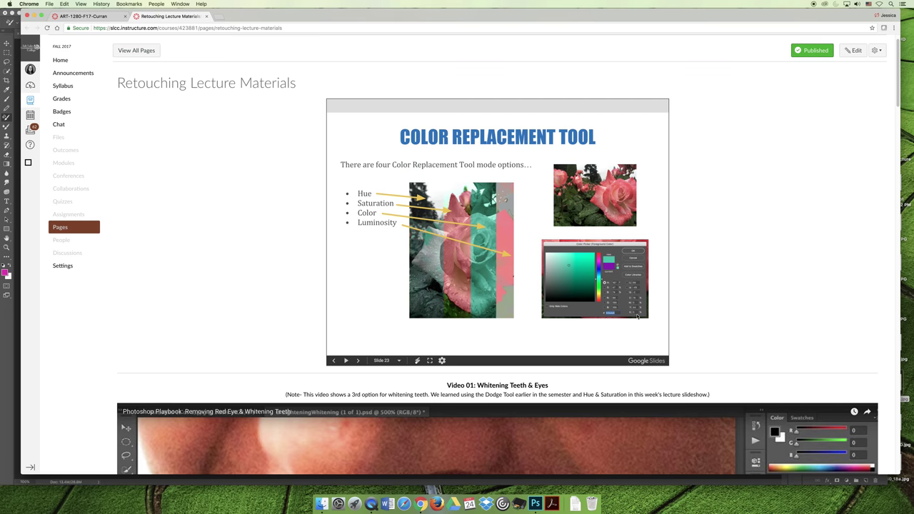
Switch to Photoshop, where the rose photo ART1280_S5.jpg is open.
{"action": "left_click", "coordinate": [535, 504]}
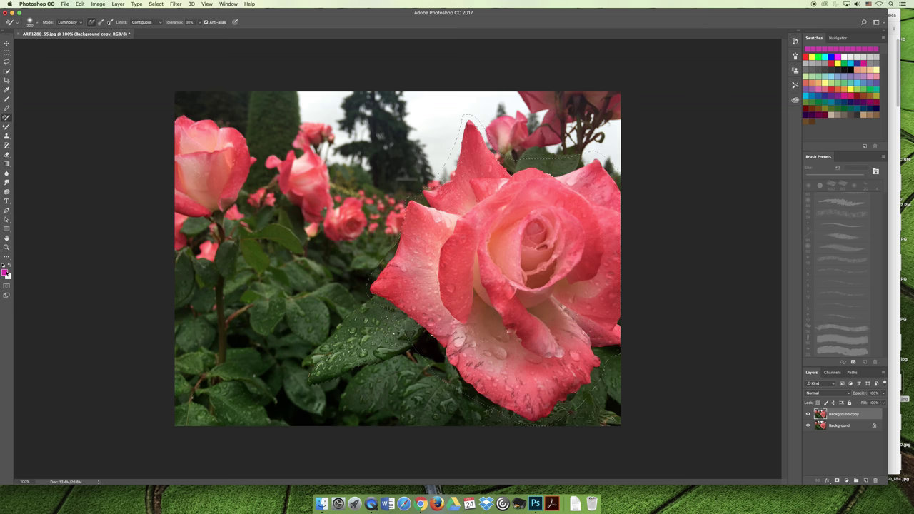
Set the foreground colour to blue and the colour replacement mode to Color.
{"action": "left_click", "coordinate": [6, 272]}
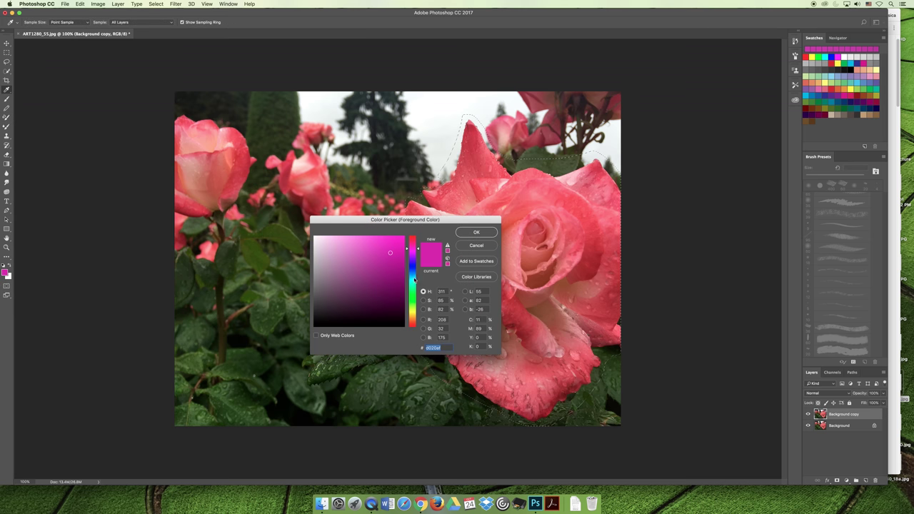
{"action": "left_click", "coordinate": [407, 267]}
{"action": "left_click", "coordinate": [476, 232]}
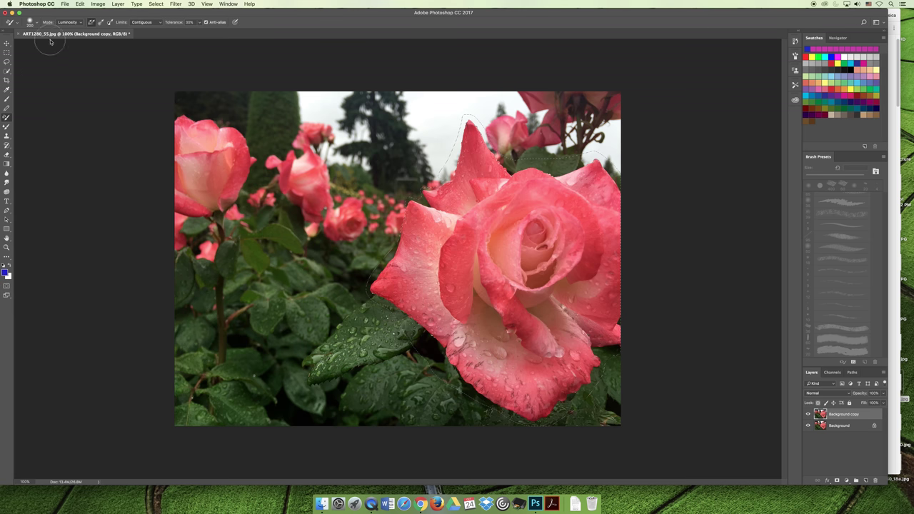
{"action": "left_click", "coordinate": [72, 21]}
{"action": "left_click", "coordinate": [71, 16]}
Paint blue over the rose's top, side and lower-left outer petals within the selection.
{"action": "left_click", "coordinate": [483, 154]}
{"action": "mouse_move", "coordinate": [484, 154]}
{"action": "left_mouse_down"}
{"action": "mouse_move", "coordinate": [575, 162]}
{"action": "mouse_move", "coordinate": [639, 190]}
{"action": "mouse_move", "coordinate": [611, 167]}
{"action": "left_mouse_up"}
{"action": "mouse_move", "coordinate": [471, 129]}
{"action": "left_mouse_down"}
{"action": "mouse_move", "coordinate": [484, 137]}
{"action": "mouse_move", "coordinate": [432, 213]}
{"action": "left_mouse_up"}
{"action": "key", "text": "super+d"}
{"action": "mouse_move", "coordinate": [410, 332]}
{"action": "left_mouse_down"}
{"action": "mouse_move", "coordinate": [437, 350]}
{"action": "mouse_move", "coordinate": [488, 360]}
{"action": "left_mouse_up"}
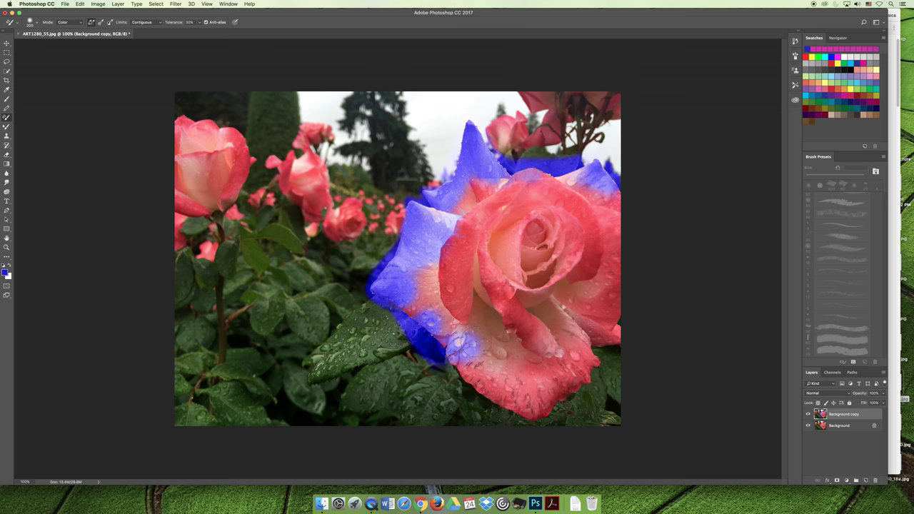
{"action": "key", "text": "shift+super+d"}
Step backward twice to remove the blue petal paint and then the selection.
{"action": "left_click", "coordinate": [80, 6]}
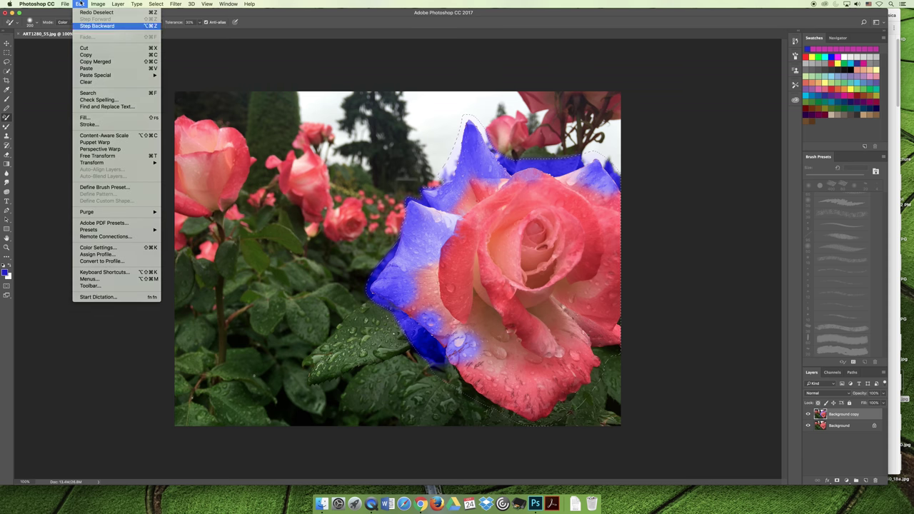
{"action": "left_click", "coordinate": [100, 28]}
{"action": "left_click", "coordinate": [80, 4]}
{"action": "left_click", "coordinate": [97, 12]}
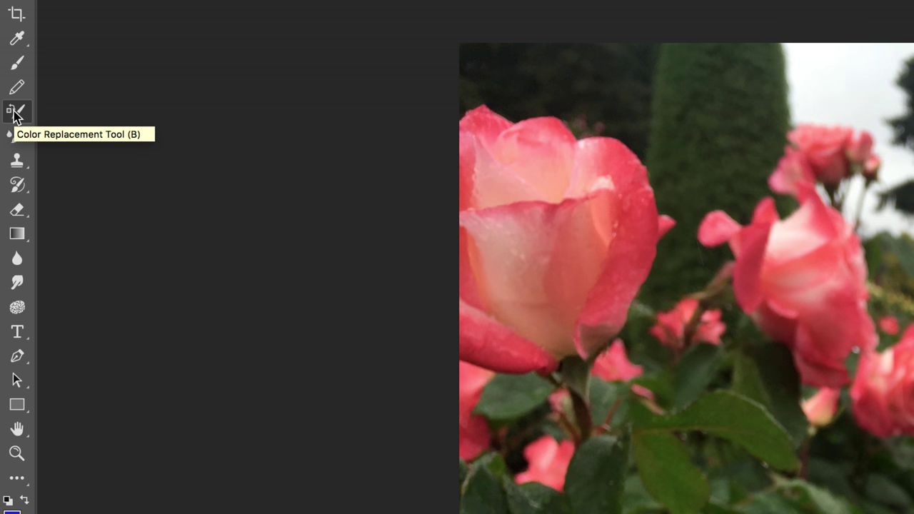
Select the Color Replacement Tool and set its mode to Hue.
{"action": "left_click", "coordinate": [16, 113]}
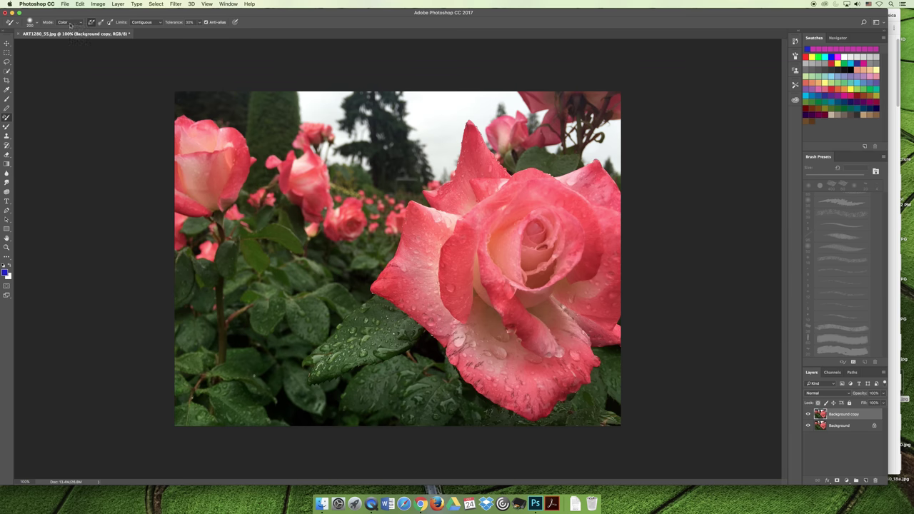
{"action": "left_click", "coordinate": [69, 22]}
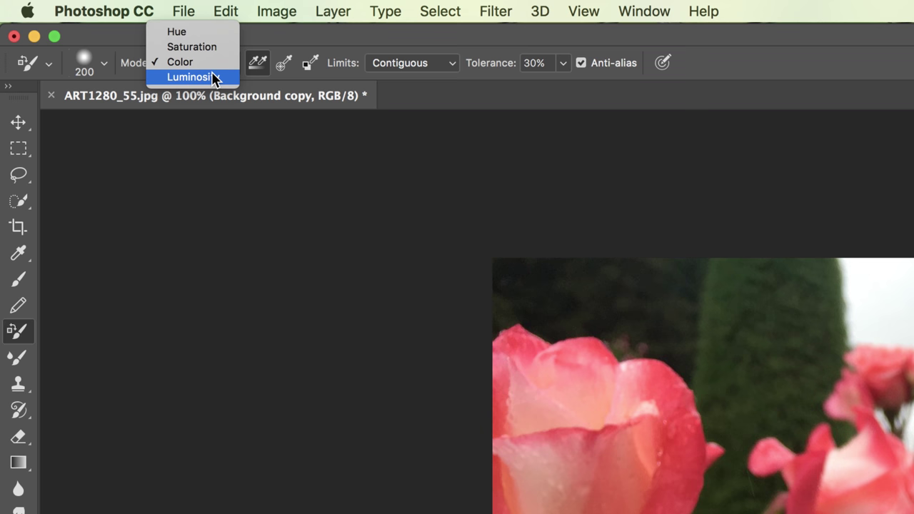
{"action": "left_click", "coordinate": [182, 37]}
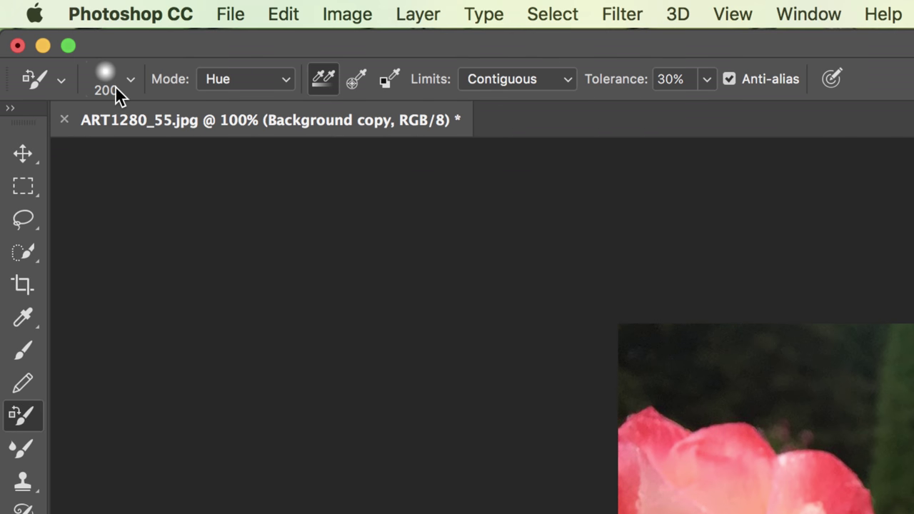
Set the replacement brush to 396 px size and 22% hardness.
{"action": "left_click", "coordinate": [130, 79]}
{"action": "mouse_move", "coordinate": [217, 148]}
{"action": "left_mouse_down"}
{"action": "mouse_move", "coordinate": [246, 148]}
{"action": "mouse_move", "coordinate": [228, 148]}
{"action": "mouse_move", "coordinate": [237, 147]}
{"action": "left_mouse_up"}
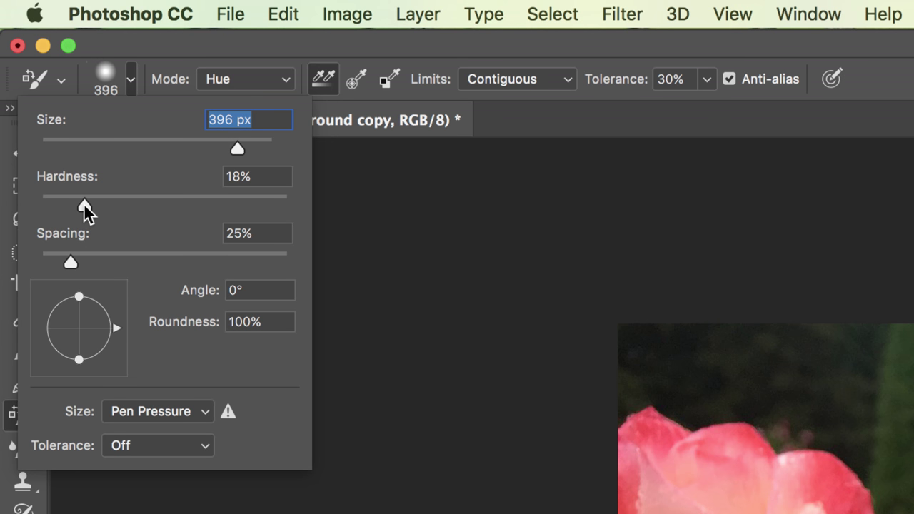
{"action": "mouse_move", "coordinate": [83, 204]}
{"action": "left_mouse_down"}
{"action": "mouse_move", "coordinate": [176, 203]}
{"action": "mouse_move", "coordinate": [90, 204]}
{"action": "mouse_move", "coordinate": [114, 202]}
{"action": "mouse_move", "coordinate": [98, 203]}
{"action": "left_mouse_up"}
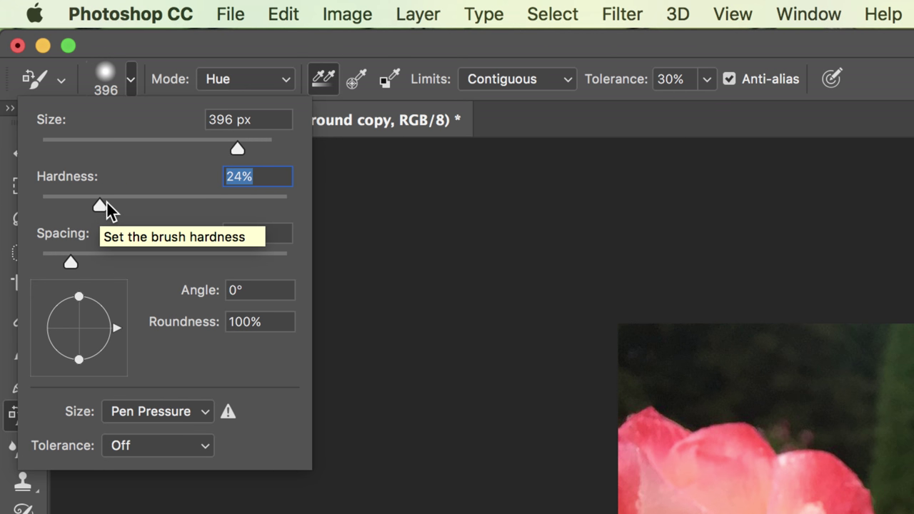
{"action": "left_click_drag", "start_coordinate": [102, 205], "coordinate": [95, 204]}
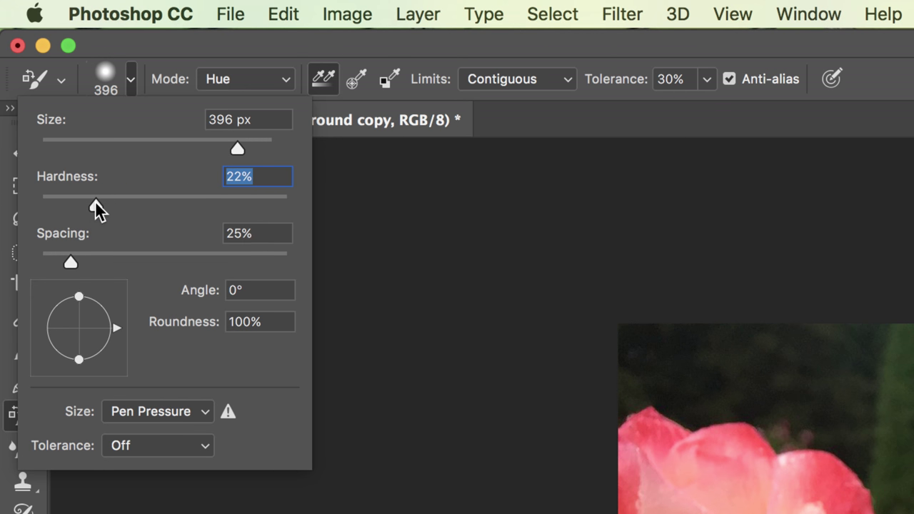
{"action": "left_click", "coordinate": [139, 43]}
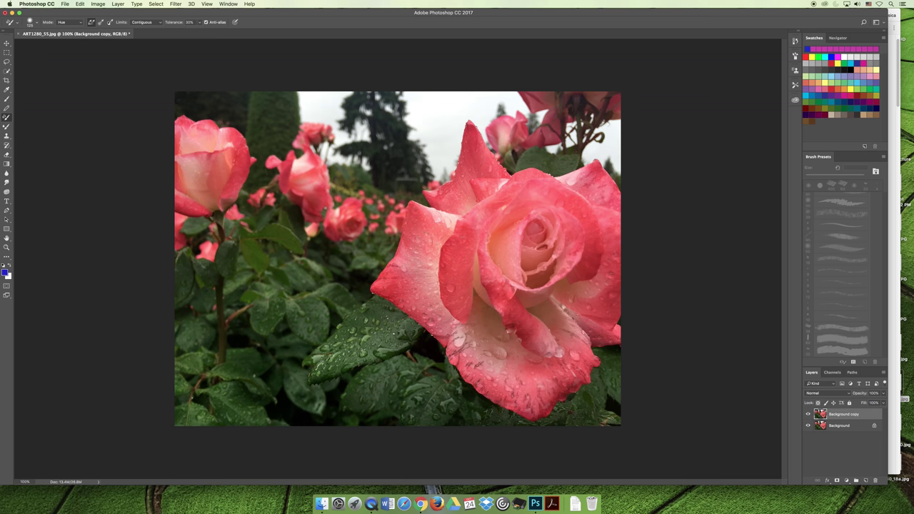
Paint the main rose's upper, left and lower petals blue with the Hue-mode brush.
{"action": "scroll", "coordinate": [419, 243], "scroll_direction": "up", "scroll_amount": 10}
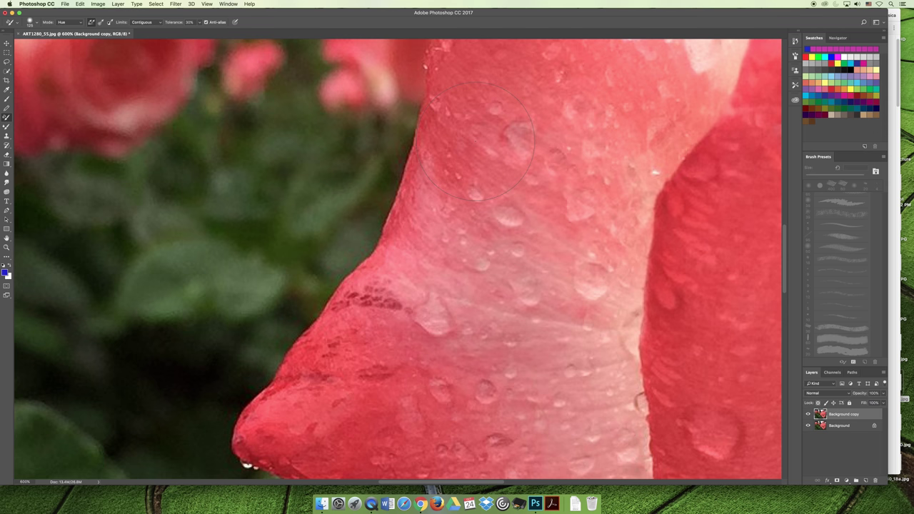
{"action": "mouse_move", "coordinate": [477, 139]}
{"action": "left_mouse_down"}
{"action": "mouse_move", "coordinate": [466, 184]}
{"action": "mouse_move", "coordinate": [480, 121]}
{"action": "left_mouse_up"}
{"action": "mouse_move", "coordinate": [463, 180]}
{"action": "left_mouse_down"}
{"action": "mouse_move", "coordinate": [450, 228]}
{"action": "mouse_move", "coordinate": [395, 316]}
{"action": "mouse_move", "coordinate": [357, 343]}
{"action": "mouse_move", "coordinate": [423, 290]}
{"action": "mouse_move", "coordinate": [325, 367]}
{"action": "left_mouse_up"}
{"action": "mouse_move", "coordinate": [309, 414]}
{"action": "left_mouse_down"}
{"action": "mouse_move", "coordinate": [293, 432]}
{"action": "mouse_move", "coordinate": [304, 441]}
{"action": "left_mouse_up"}
{"action": "left_click_drag", "start_coordinate": [442, 406], "coordinate": [543, 396]}
{"action": "key", "text": "super+minus"}
{"action": "key", "text": "super+minus"}
{"action": "key", "text": "super+minus"}
{"action": "key", "text": "super+minus"}
{"action": "key", "text": "super+minus"}
{"action": "key", "text": "super+minus"}
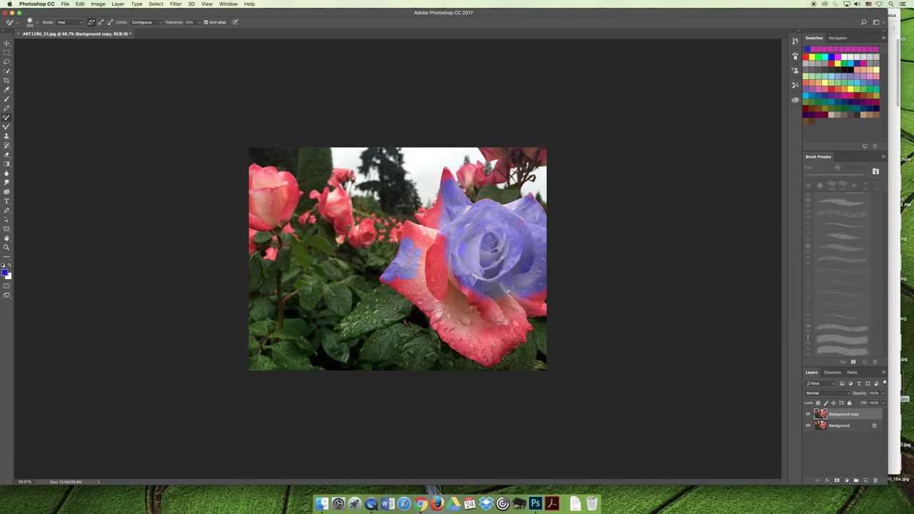
{"action": "left_click_drag", "start_coordinate": [439, 187], "coordinate": [441, 175]}
Switch the Color Replacement brush to Color mode and paint the small upper-left rose blue.
{"action": "left_click", "coordinate": [77, 22]}
{"action": "left_click", "coordinate": [64, 32]}
{"action": "mouse_move", "coordinate": [277, 174]}
{"action": "left_mouse_down"}
{"action": "mouse_move", "coordinate": [286, 209]}
{"action": "mouse_move", "coordinate": [264, 177]}
{"action": "left_mouse_up"}
{"action": "mouse_move", "coordinate": [253, 206]}
{"action": "left_mouse_down"}
{"action": "mouse_move", "coordinate": [266, 178]}
{"action": "mouse_move", "coordinate": [277, 180]}
{"action": "mouse_move", "coordinate": [263, 178]}
{"action": "left_mouse_up"}
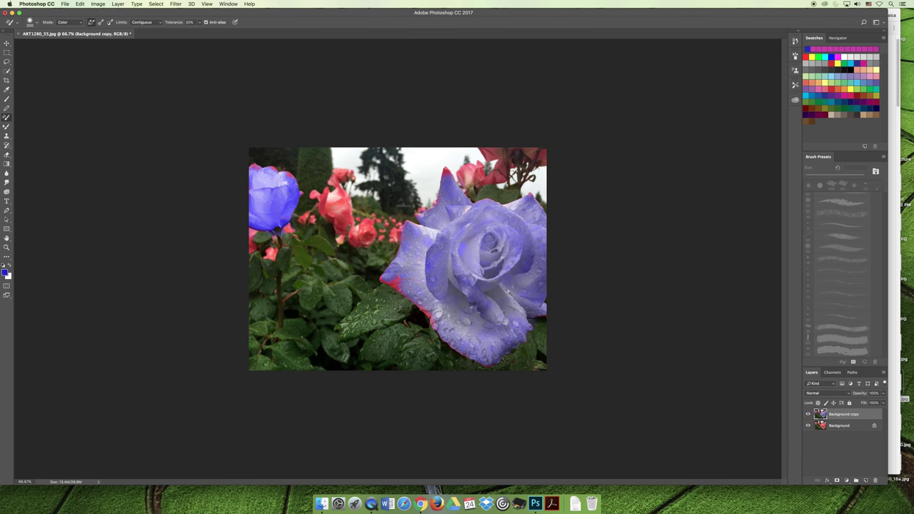